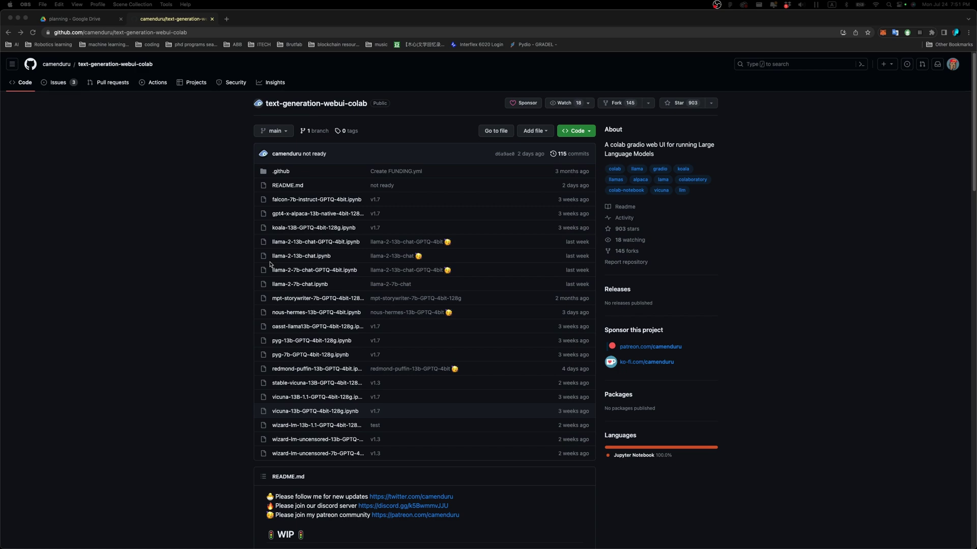
{"action": "scroll", "coordinate": [432, 412], "scroll_direction": "down", "scroll_amount": 10}
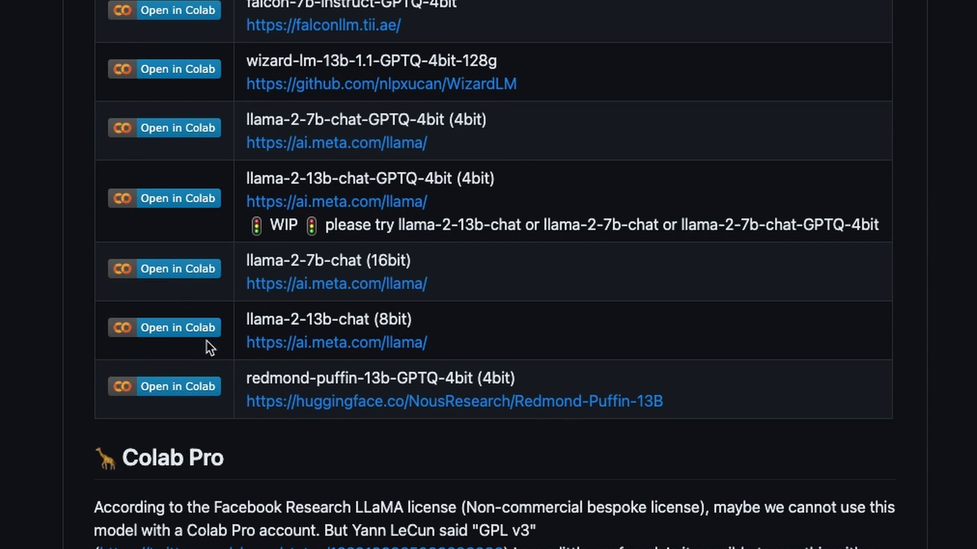
Open the llama-2-13b-chat (8bit) notebook in Colab from the README badge
{"action": "left_click", "coordinate": [177, 332]}
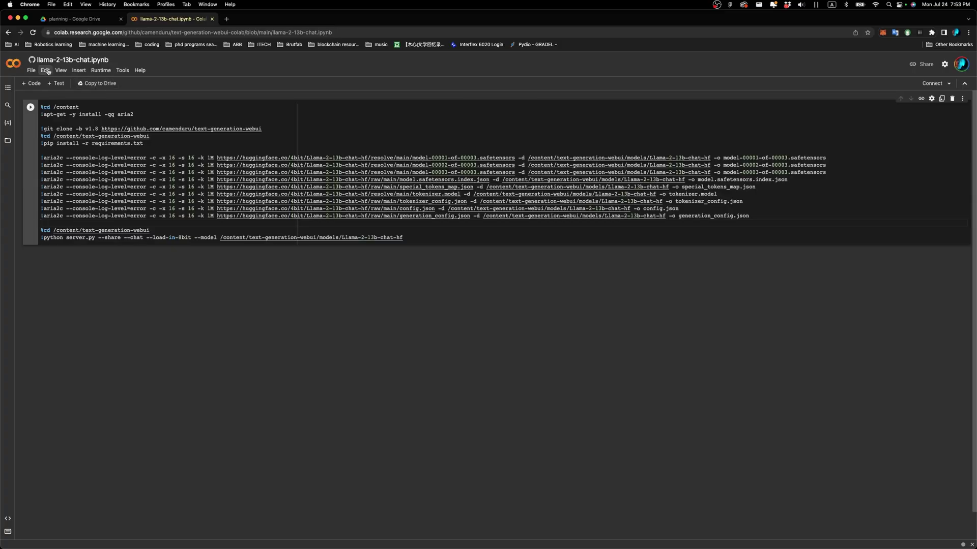
Set the notebook's hardware accelerator to GPU with GPU type T4 and save
{"action": "left_click", "coordinate": [48, 71]}
{"action": "left_click", "coordinate": [84, 202]}
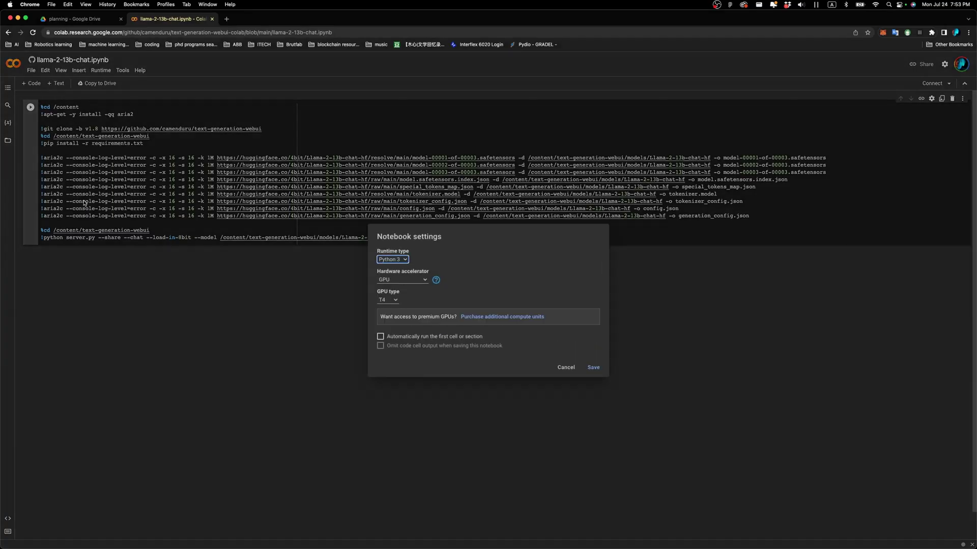
{"action": "left_click", "coordinate": [410, 280]}
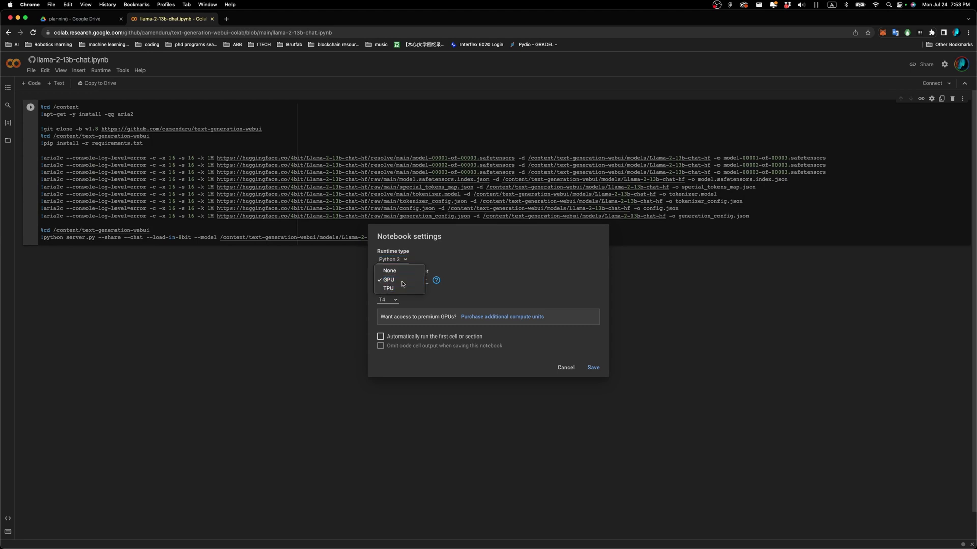
{"action": "left_click", "coordinate": [404, 281]}
{"action": "left_click", "coordinate": [394, 302]}
{"action": "left_click", "coordinate": [391, 301]}
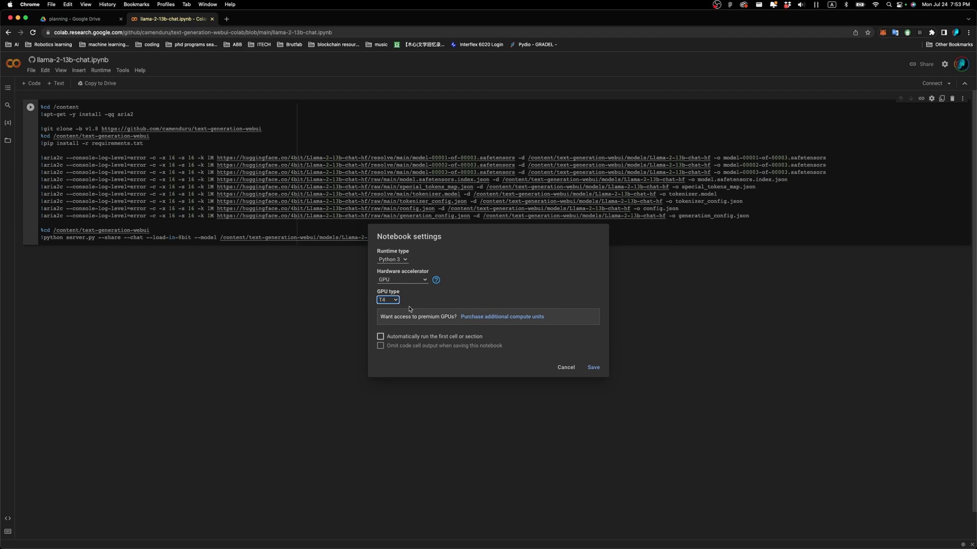
{"action": "key", "text": "Return"}
Connect to a runtime and run the cell, accepting the authorship warning
{"action": "left_click", "coordinate": [937, 87]}
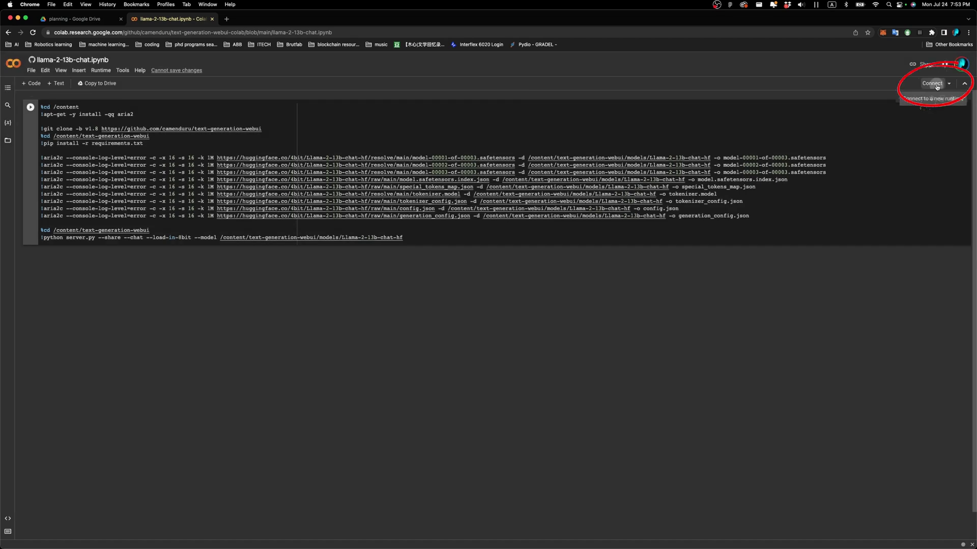
{"action": "left_click", "coordinate": [32, 108]}
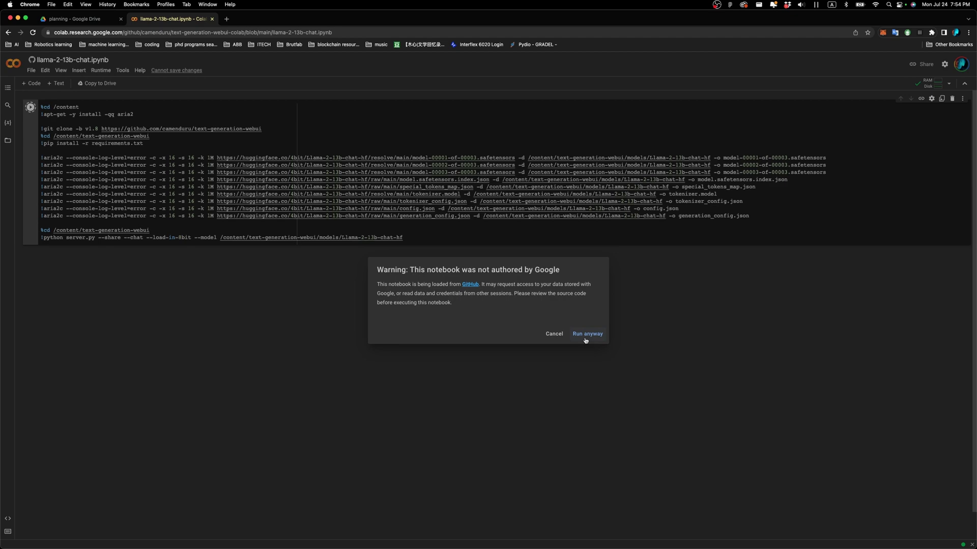
{"action": "left_click", "coordinate": [585, 333]}
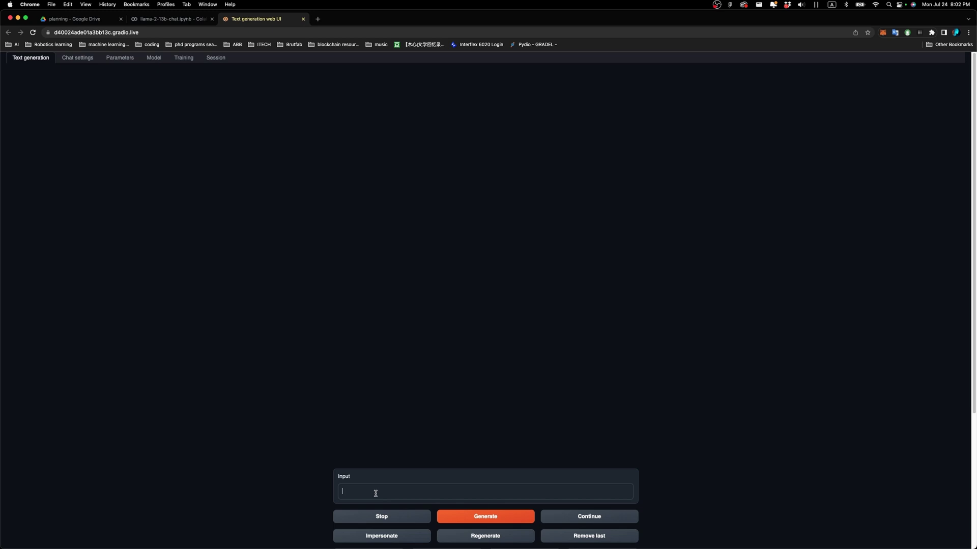
{"action": "type", "text": "Hi LLAMA"}
Send 'Hi LLAMA' to the Llama-2 chat model from the Input box
{"action": "key", "text": "Return"}
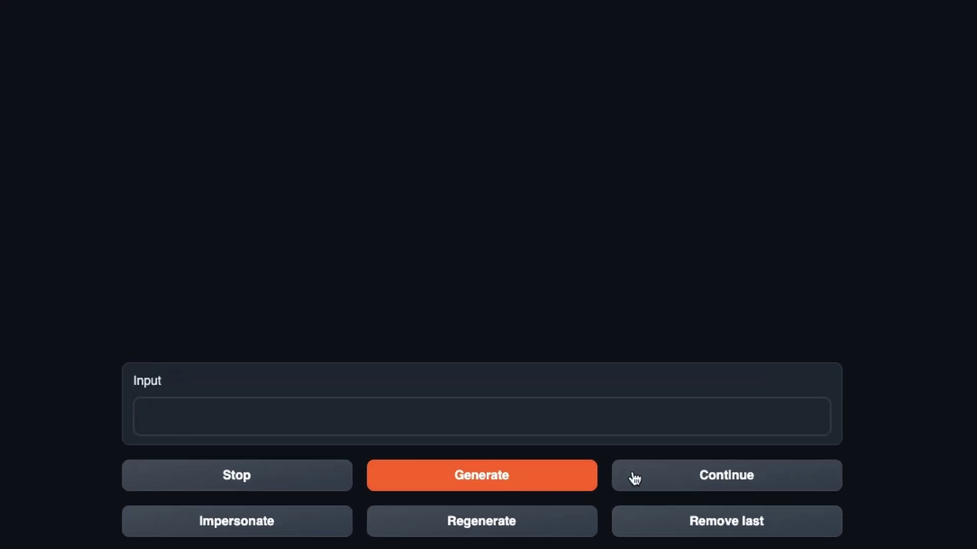